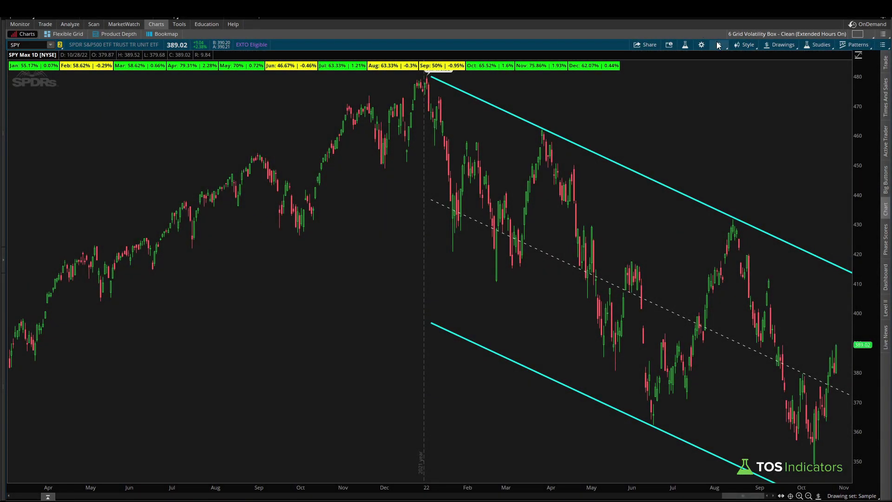
Step: Bracket the autumn monthly seasonal stats with a tick mark beneath the bracket
click(718, 45)
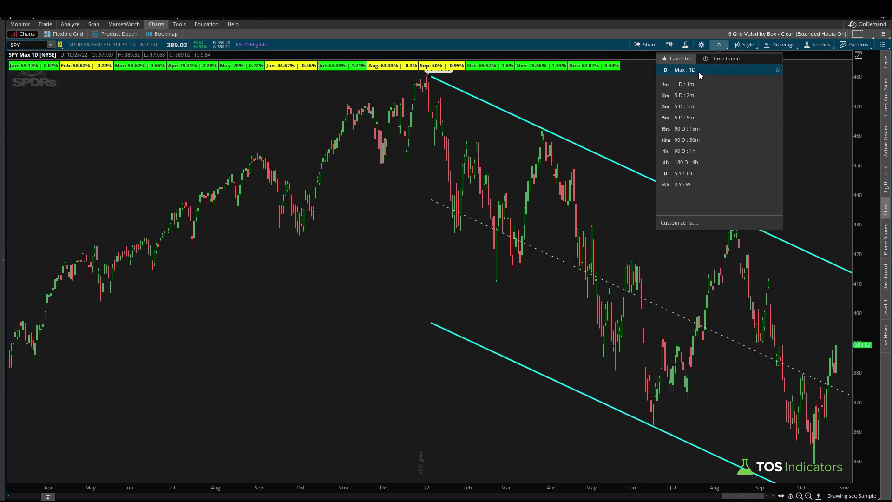
click(667, 71)
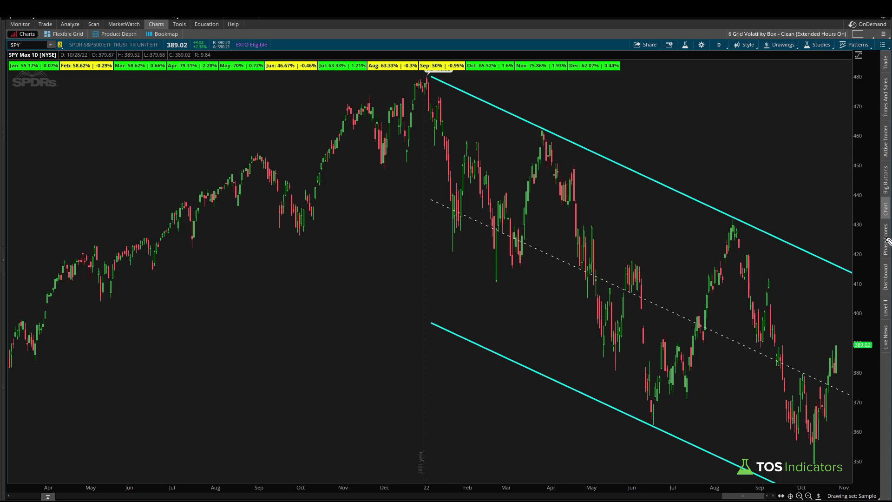
drag(513, 74, 570, 73)
drag(538, 84, 538, 94)
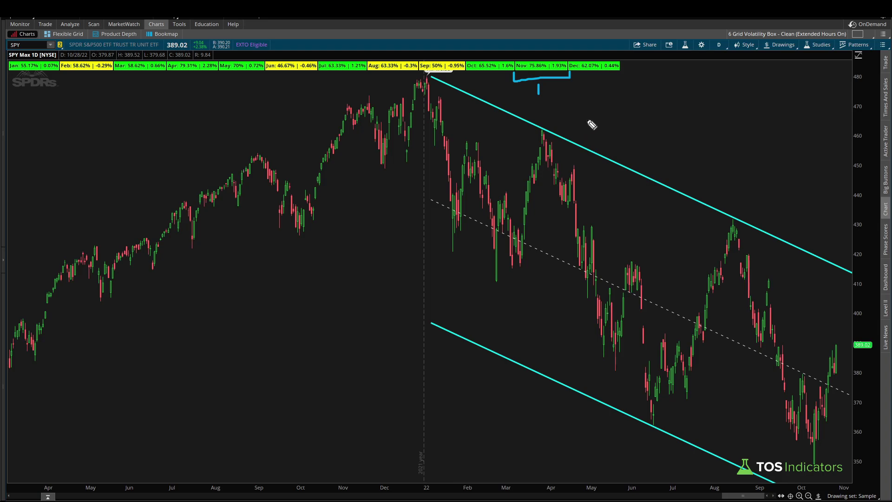
Step: Handwrite and bracket the years 2000 and 2008, clear all notes, then switch to the browser
mouse_move(633, 113)
mouse_down()
mouse_move(644, 125)
mouse_move(676, 116)
mouse_move(698, 123)
mouse_move(694, 117)
mouse_up()
mouse_move(650, 145)
mouse_down()
mouse_move(691, 155)
mouse_move(695, 142)
mouse_up()
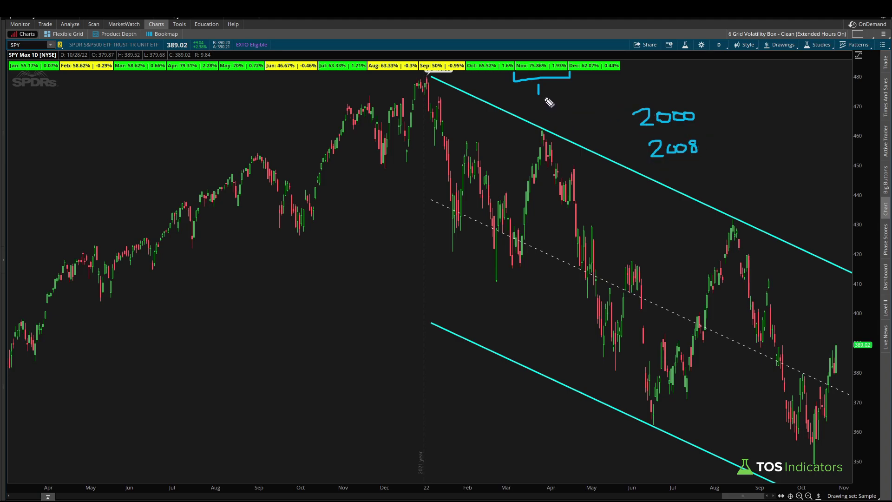
mouse_move(635, 97)
mouse_down()
mouse_move(633, 163)
mouse_move(649, 162)
mouse_up()
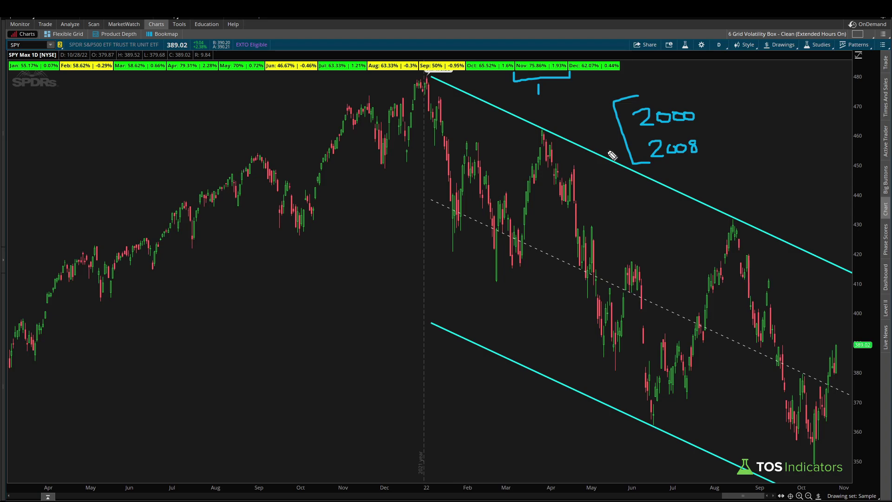
key(Escape)
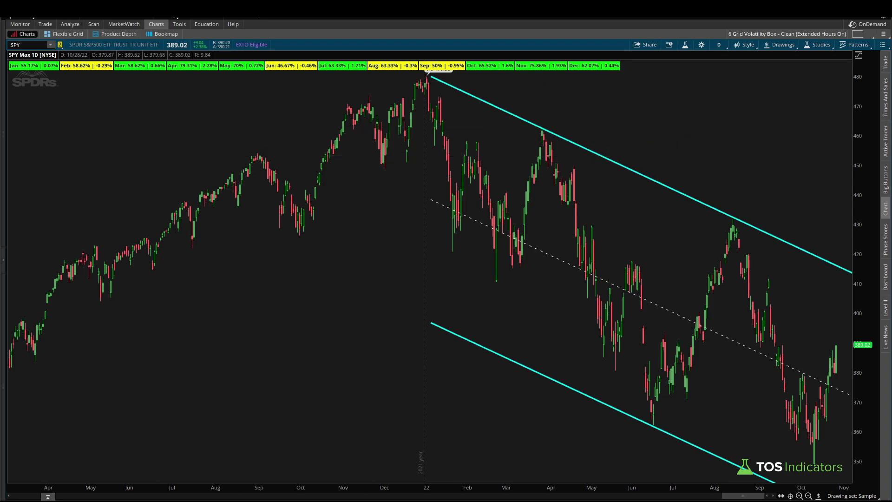
key(alt+Tab)
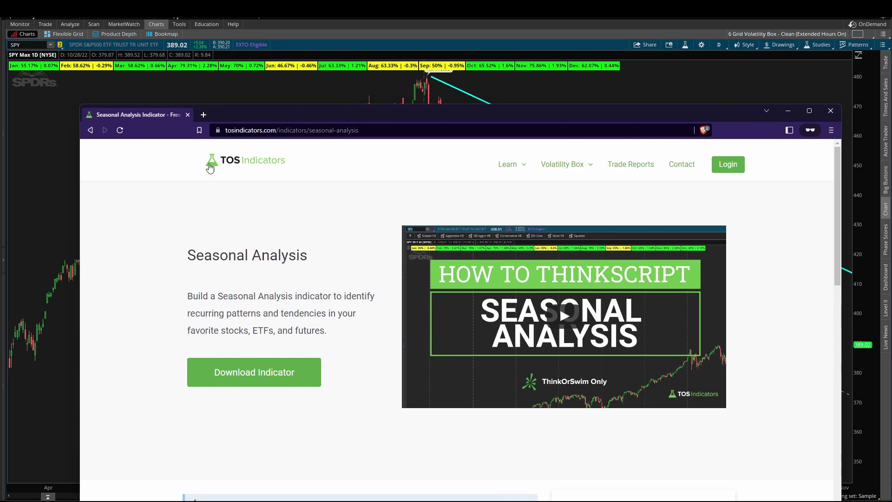
Step: Underline the tosindicators.com address, arrow the video and Download Indicator button, then clear the marks
drag(221, 142, 365, 141)
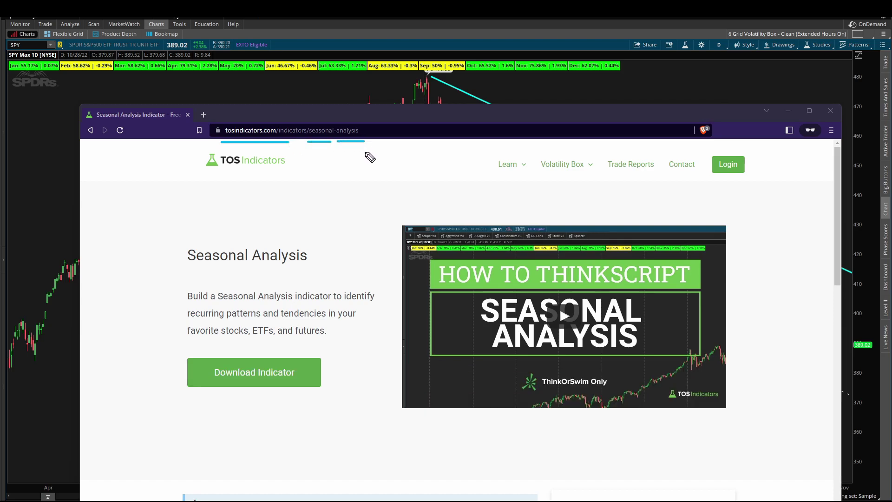
drag(793, 247, 743, 277)
mouse_move(743, 277)
mouse_down()
mouse_move(748, 268)
mouse_move(754, 277)
mouse_up()
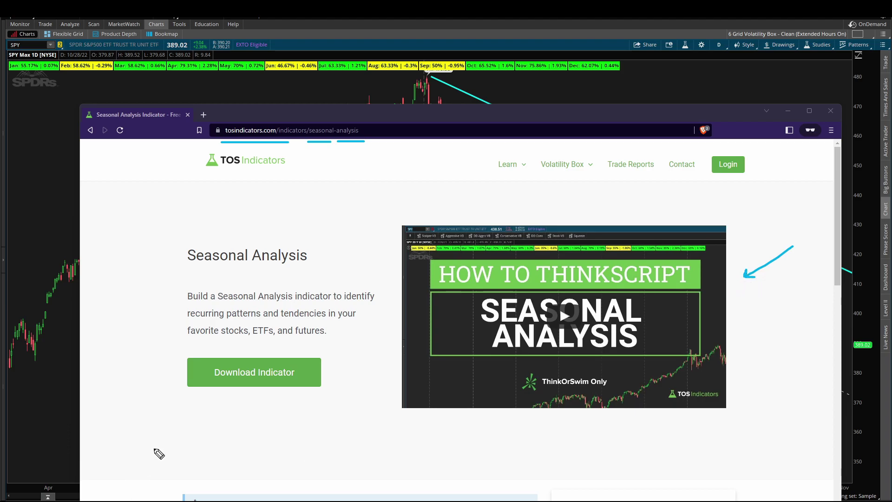
mouse_move(221, 403)
mouse_down()
mouse_move(212, 432)
mouse_move(224, 401)
mouse_move(225, 414)
mouse_up()
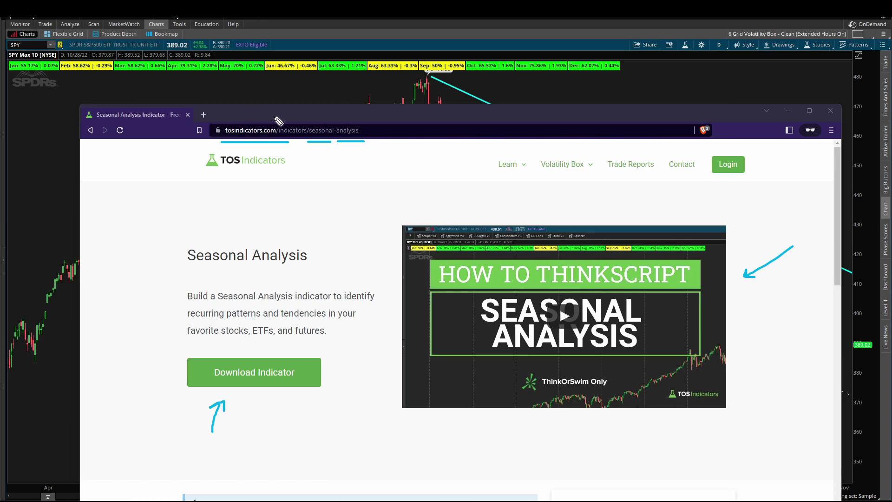
key(Escape)
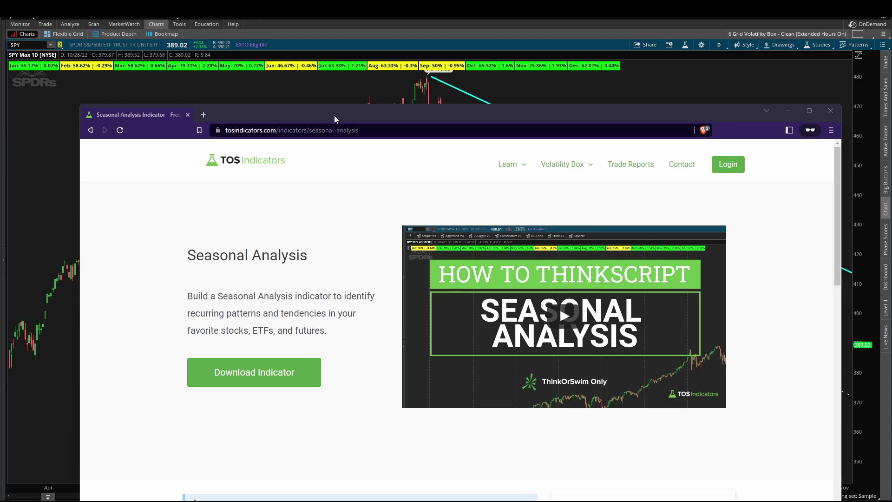
click(528, 112)
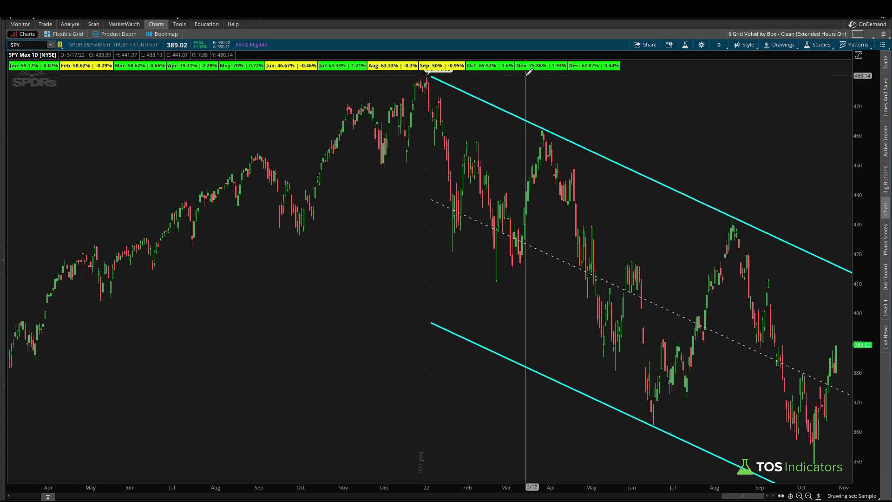
click(719, 44)
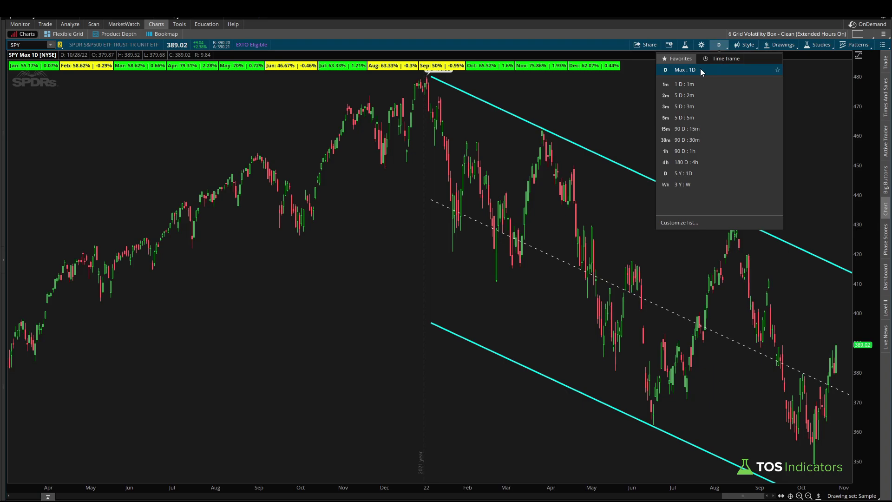
click(536, 16)
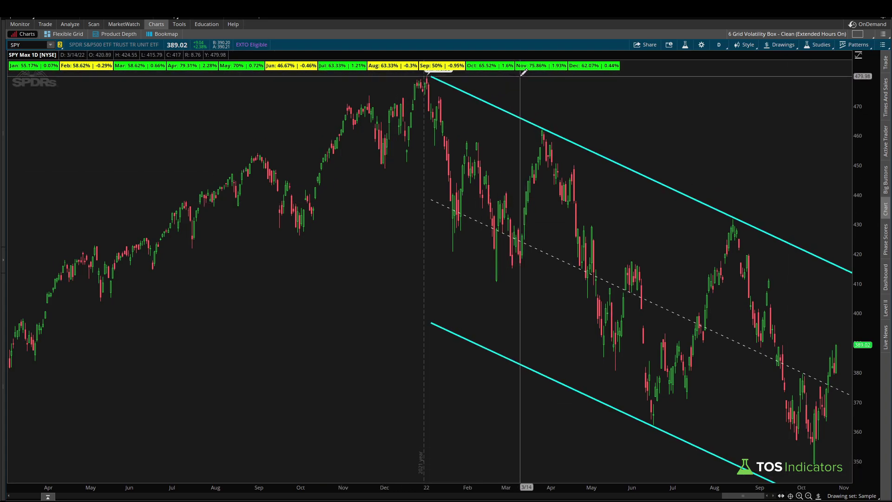
drag(516, 76, 568, 79)
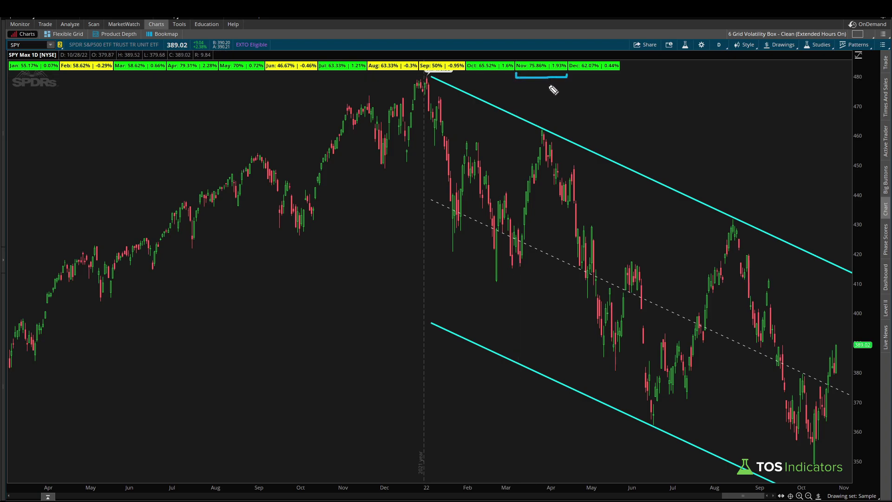
mouse_move(526, 110)
mouse_down()
mouse_move(530, 82)
mouse_move(536, 91)
mouse_up()
drag(547, 105, 551, 84)
drag(547, 92, 554, 91)
key(Escape)
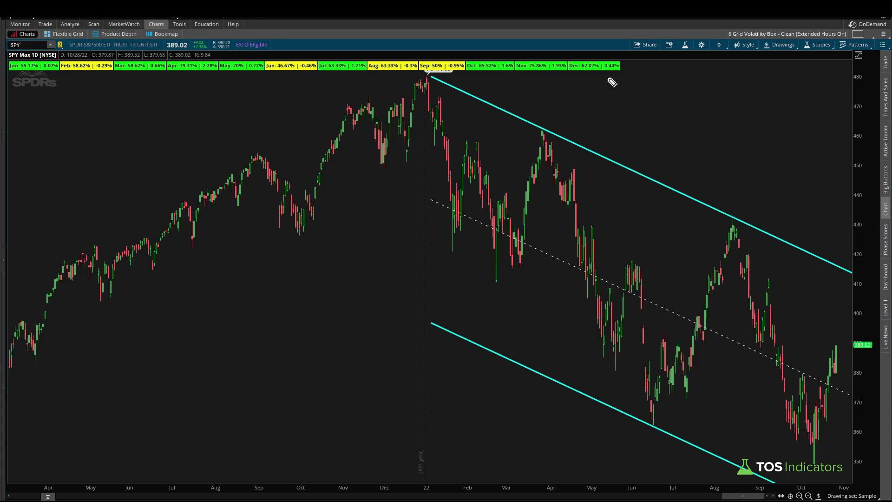
Step: Set SPY to a 5-year daily time frame and box November's 80% / 3.18% stat with an arrow
click(719, 46)
click(718, 59)
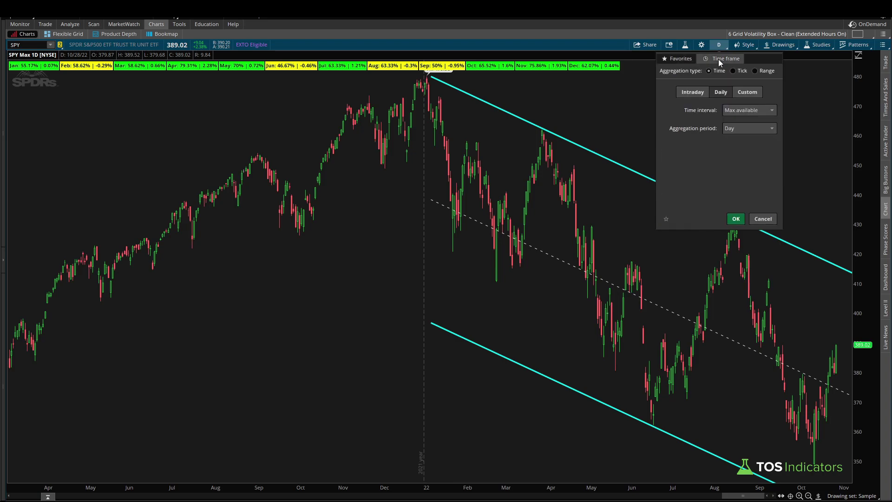
click(735, 113)
click(736, 160)
click(736, 218)
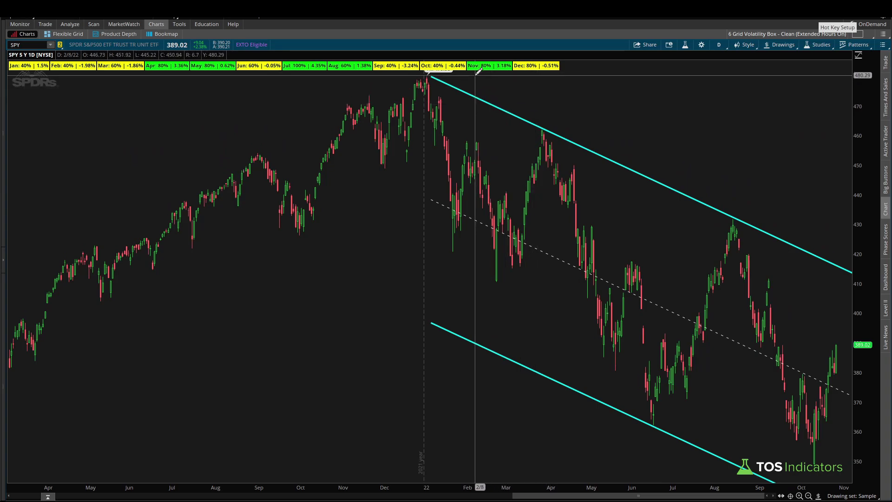
drag(467, 76, 512, 77)
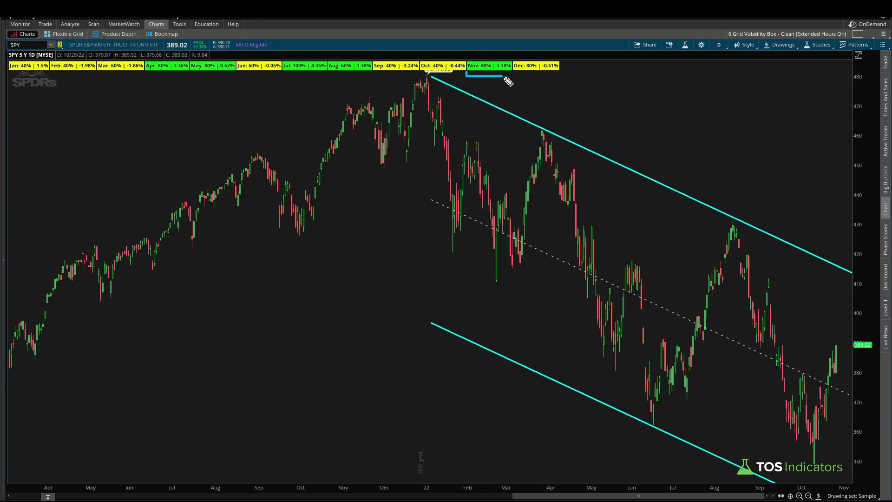
drag(497, 107, 511, 73)
Step: Set the daily chart's time interval to 10 years, showing November at 90% / 2.54%
click(722, 46)
click(715, 60)
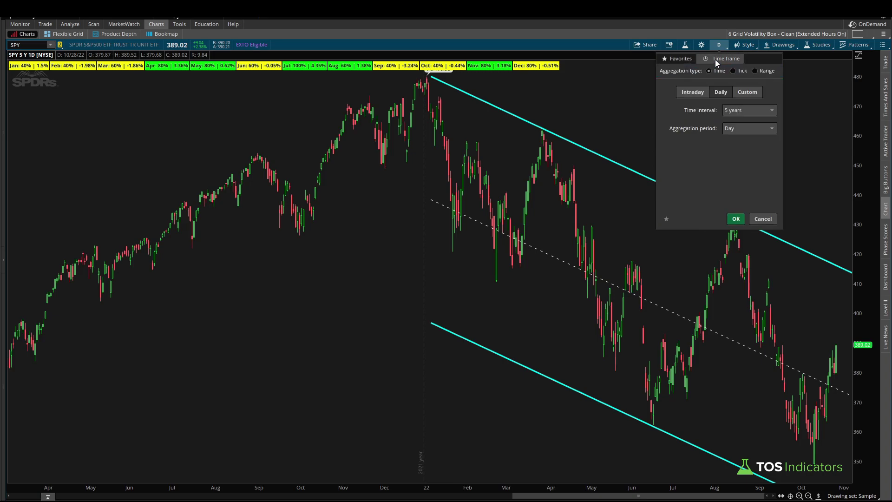
click(742, 111)
click(746, 171)
click(737, 221)
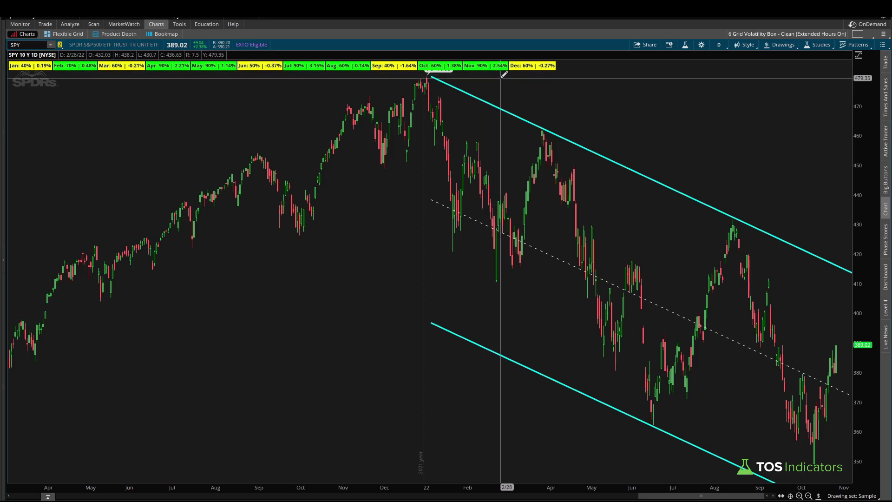
Step: Set the SPY daily chart's time interval to 15 years
click(720, 45)
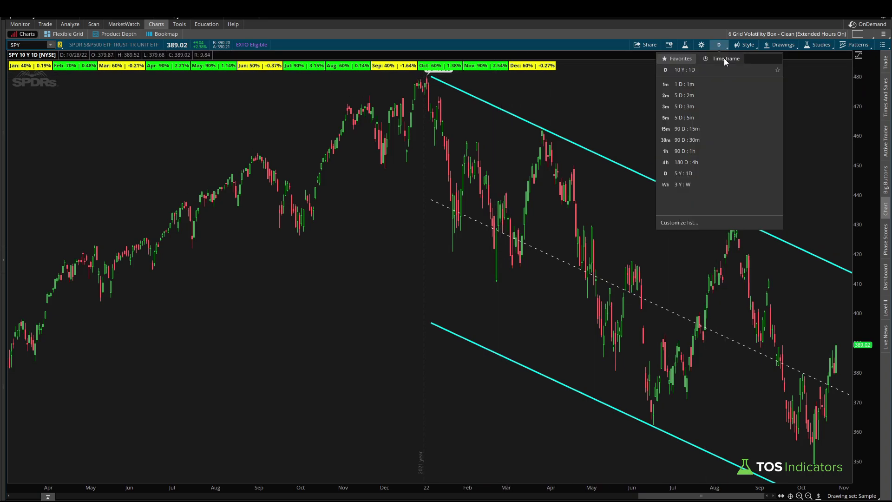
click(723, 59)
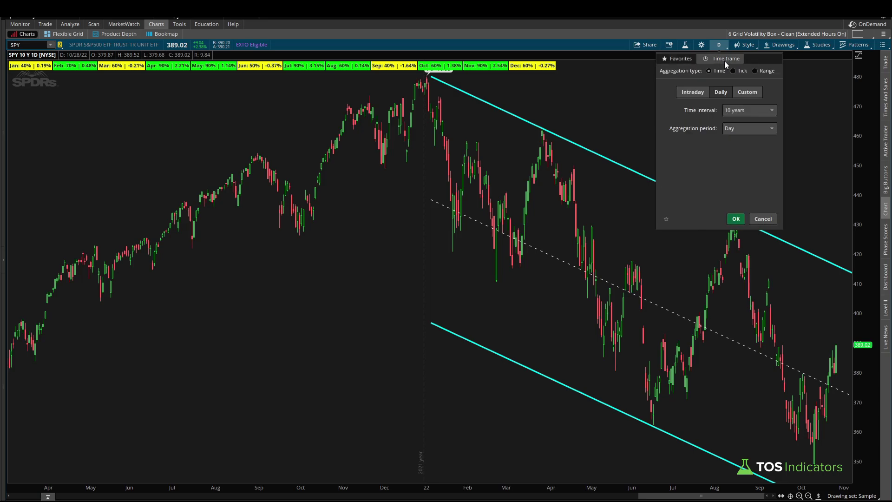
click(745, 110)
click(737, 182)
click(736, 219)
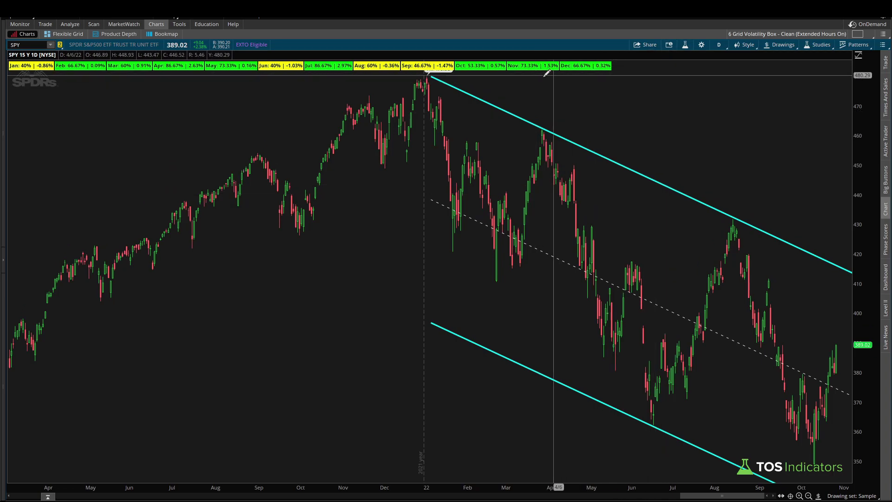
Step: Set the time interval to Max available, showing November at 75.86% / 1.93%
click(718, 48)
click(720, 58)
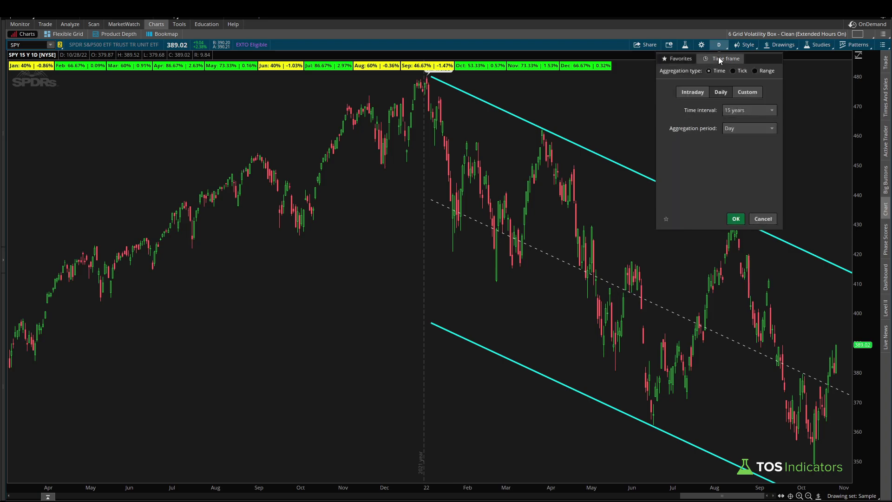
click(736, 110)
click(742, 205)
click(736, 219)
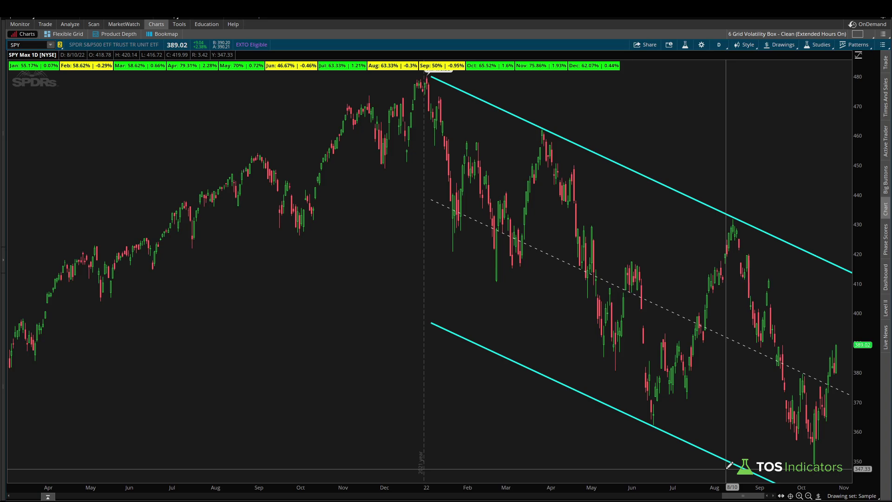
Step: Scroll the chart back to November 2008's daily bars and its -6.91% drop
drag(738, 496, 586, 496)
drag(523, 497, 411, 499)
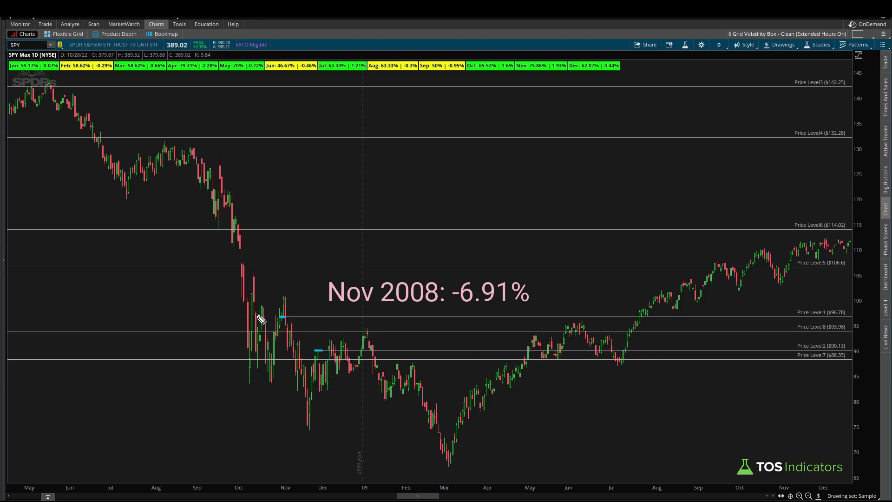
Step: Sketch over the late-October and November 2008 candles, clear them, then scroll to November 2000
mouse_move(278, 321)
mouse_down()
mouse_move(263, 356)
mouse_move(276, 356)
mouse_up()
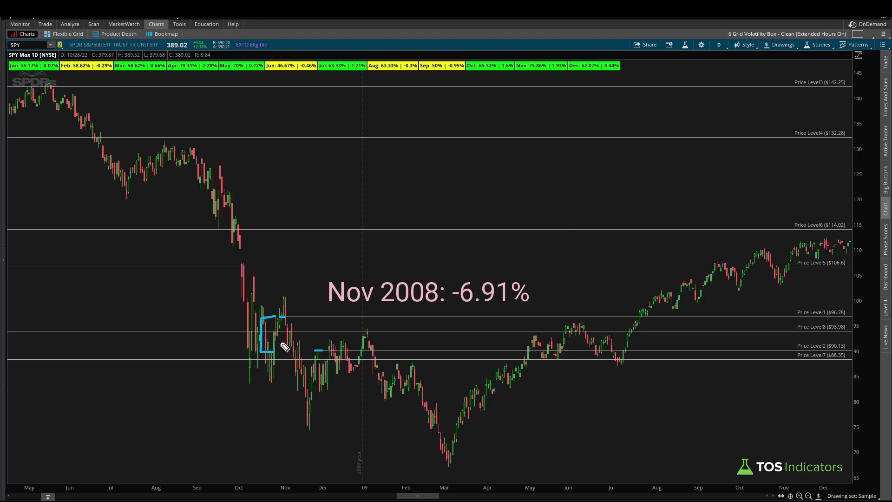
drag(287, 320, 319, 345)
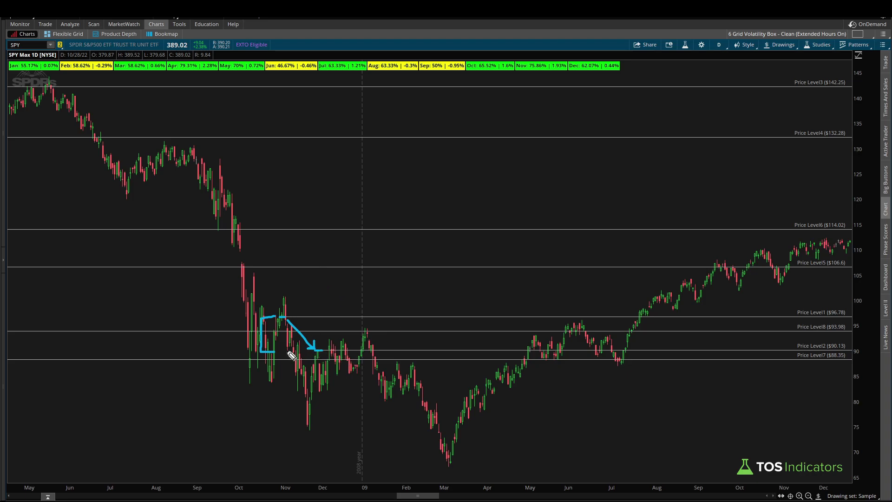
key(Escape)
drag(422, 495, 225, 496)
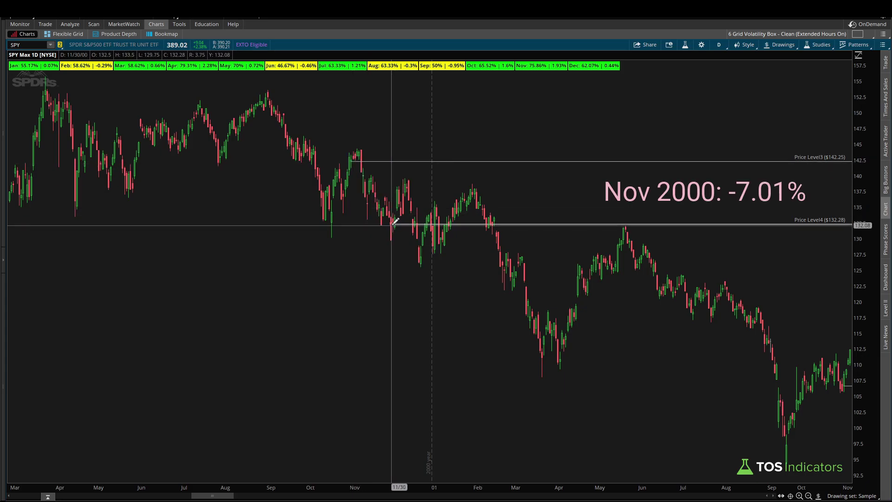
Step: Sketch the October 2000 rally and November decline, clear them, then scroll to November 2001
drag(345, 162, 354, 228)
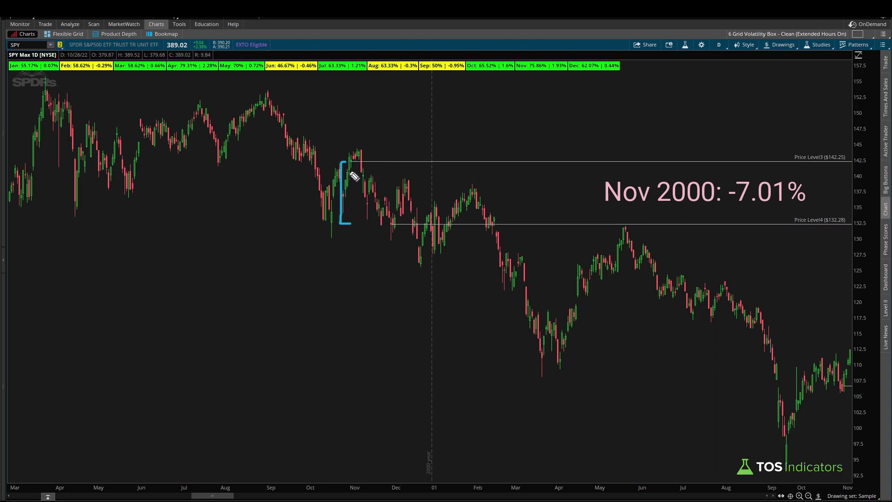
mouse_move(362, 177)
mouse_down()
mouse_move(389, 214)
mouse_move(380, 218)
mouse_move(393, 211)
mouse_up()
key(Escape)
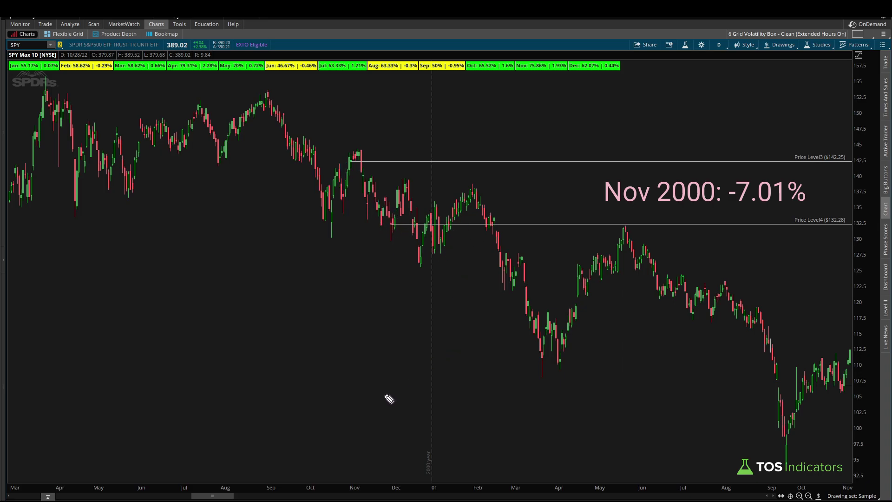
drag(220, 496, 242, 496)
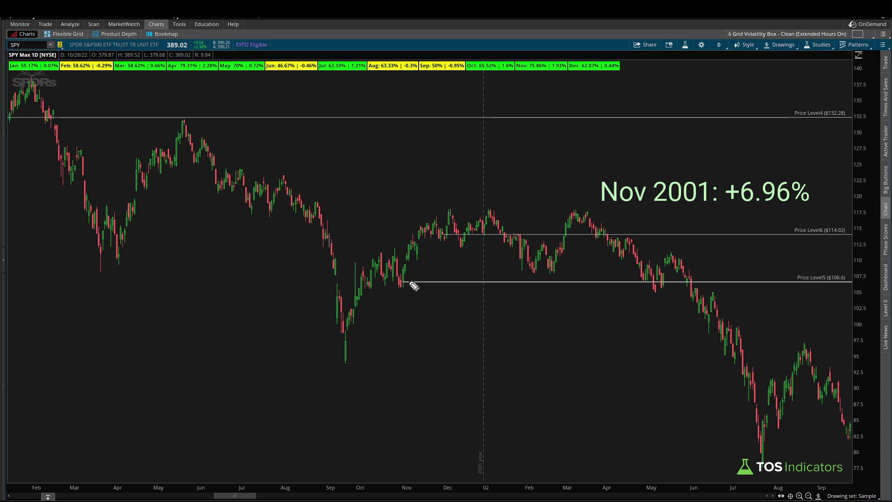
Step: Sketch the November 2001 rise, then scroll right to late October 2022 at 389.02
drag(415, 279, 445, 242)
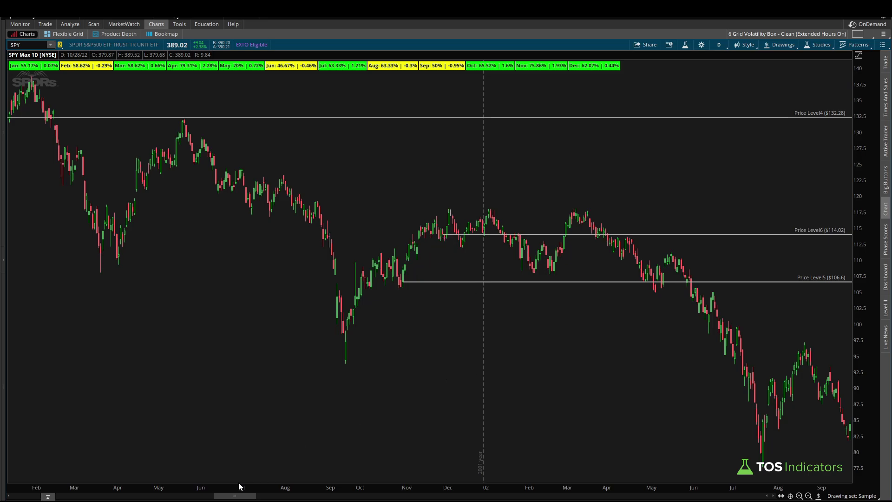
drag(233, 496, 257, 496)
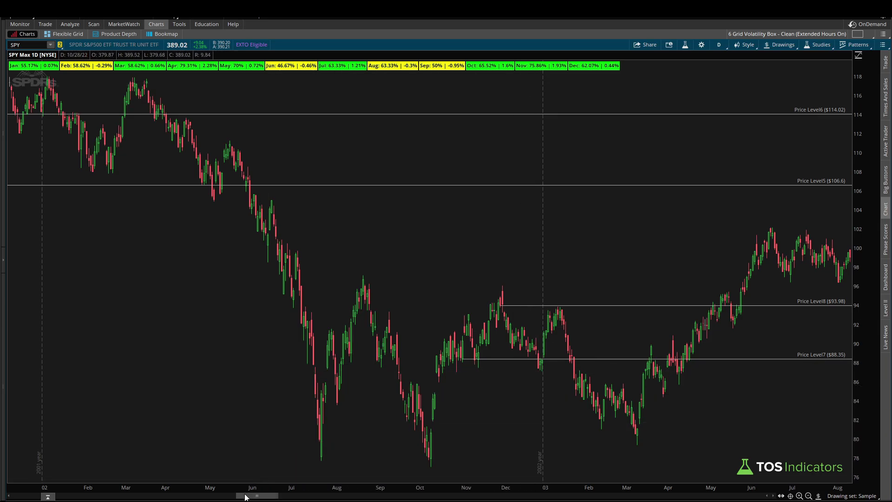
mouse_move(244, 497)
mouse_down()
mouse_move(623, 496)
mouse_move(685, 484)
mouse_move(744, 495)
mouse_up()
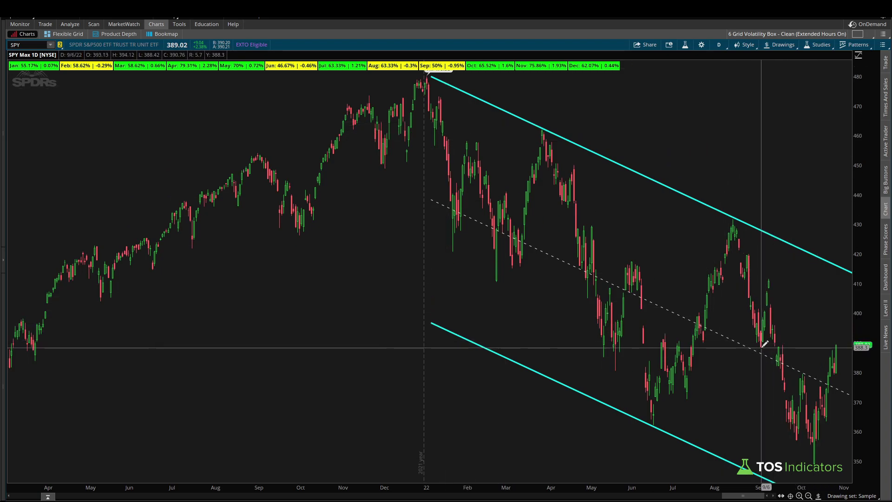
Step: Draw a rectangle from the August 2022 high near 431 to about 390 at the right edge
click(771, 46)
mouse_move(829, 109)
click(852, 170)
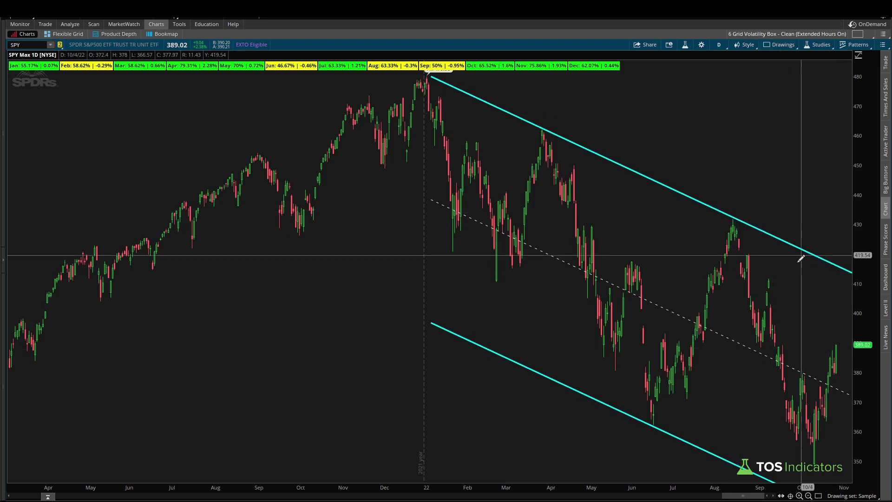
click(734, 218)
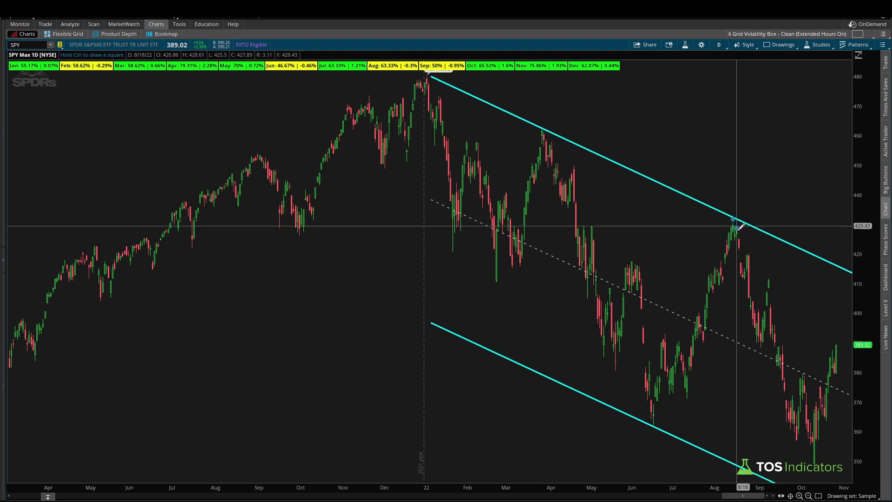
click(851, 347)
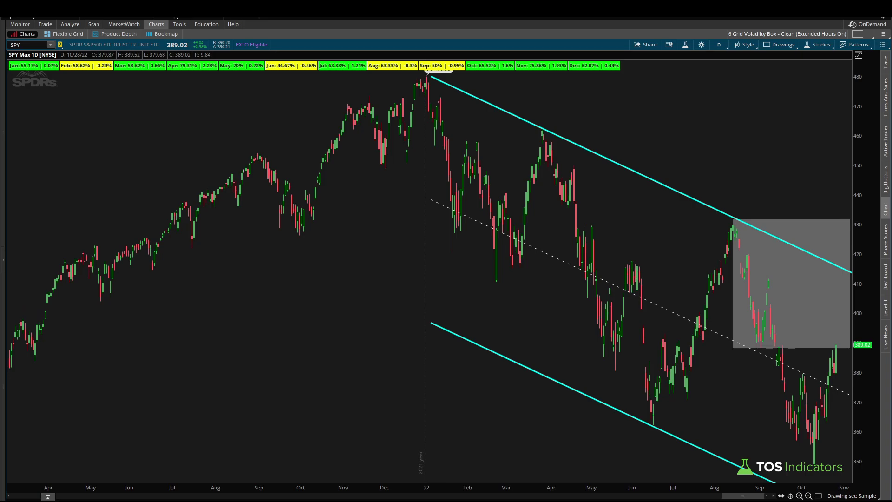
Step: Mark the Nov and Dec seasonal stats and the expected rise, then clear the marks
drag(514, 76, 575, 72)
mouse_move(836, 342)
mouse_down()
mouse_move(851, 318)
mouse_move(863, 319)
mouse_up()
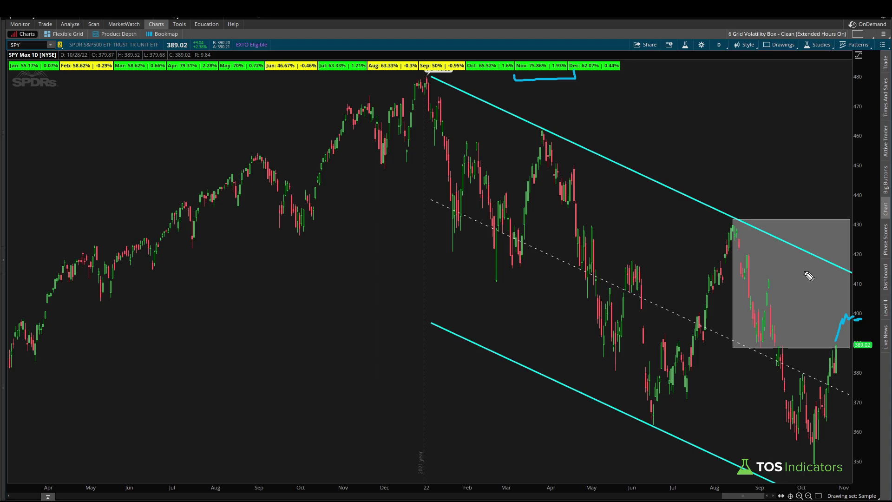
key(Escape)
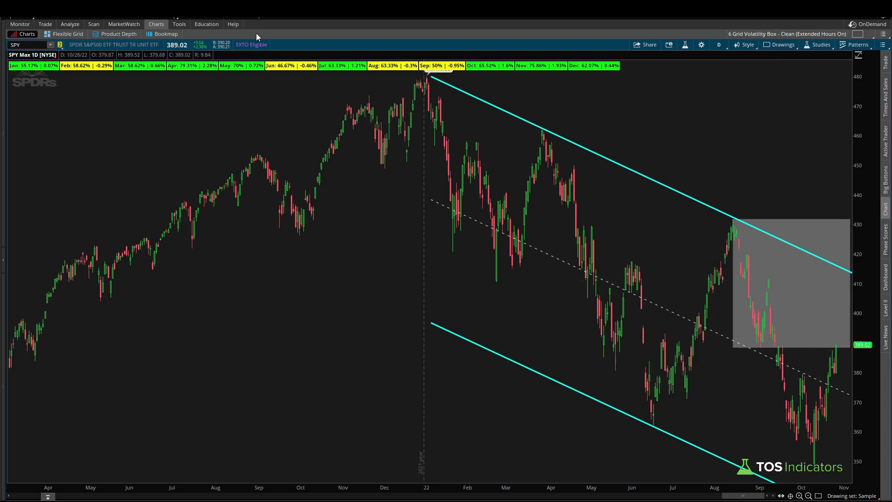
Step: Add the TI_EdgeSignals study to the SPY chart's price studies, removing the duplicate copy
click(684, 44)
click(322, 171)
text(edges)
click(310, 183)
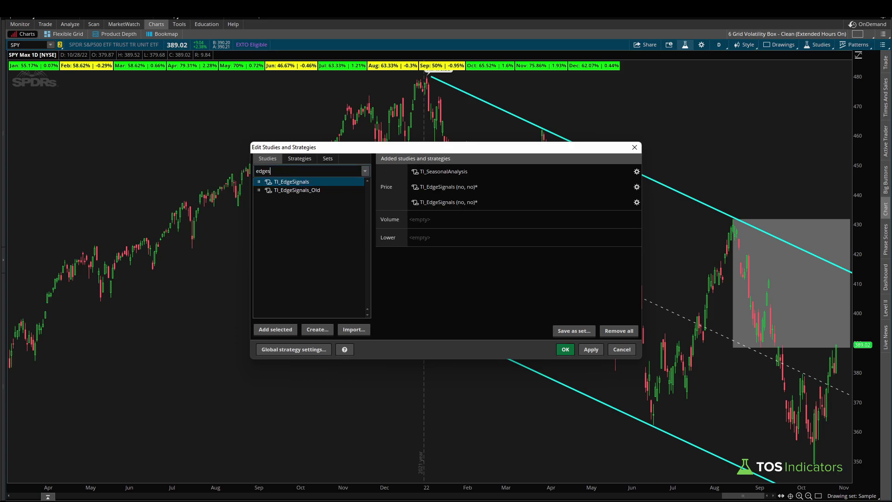
click(625, 203)
Step: Add the TI_MarketPulse study, then apply and confirm the study changes
key(ctrl+a)
key(BackSpace)
text(marketpulse)
double_click(315, 190)
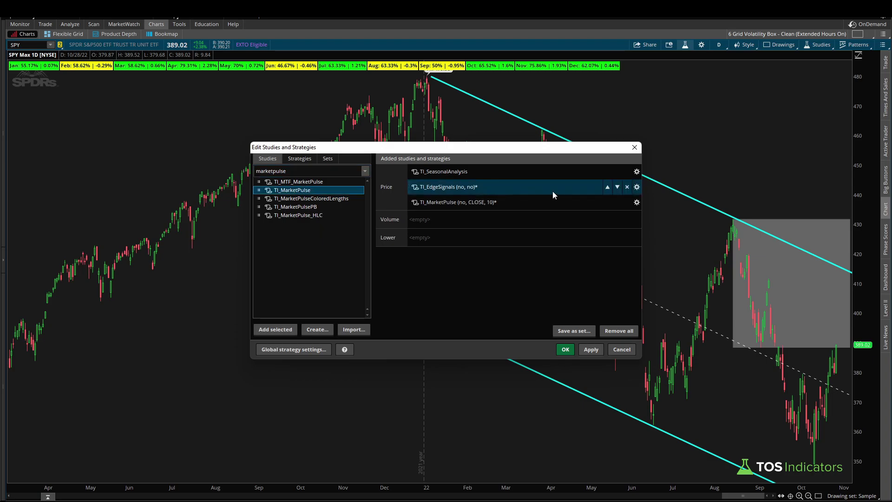
click(590, 349)
click(565, 349)
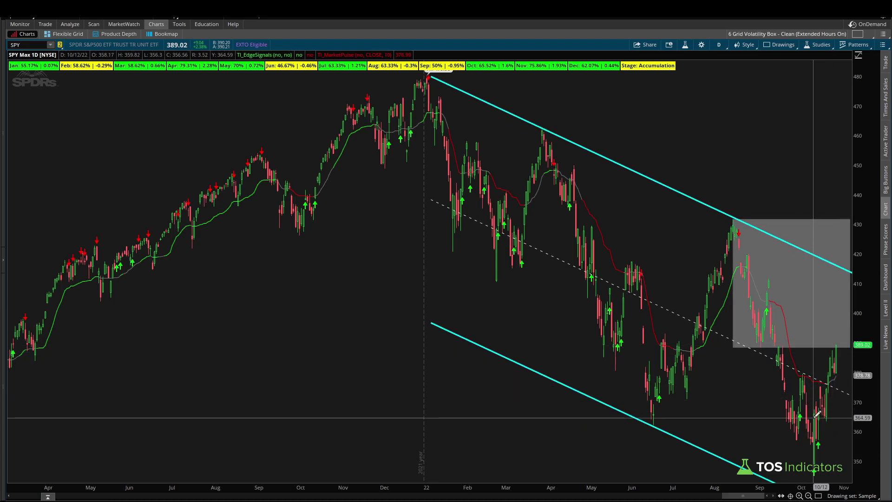
Step: Briefly circle the October lows, then set the chart aggregation to 3Y Weekly
mouse_move(826, 424)
mouse_down()
mouse_move(776, 427)
mouse_move(834, 462)
mouse_move(830, 436)
mouse_up()
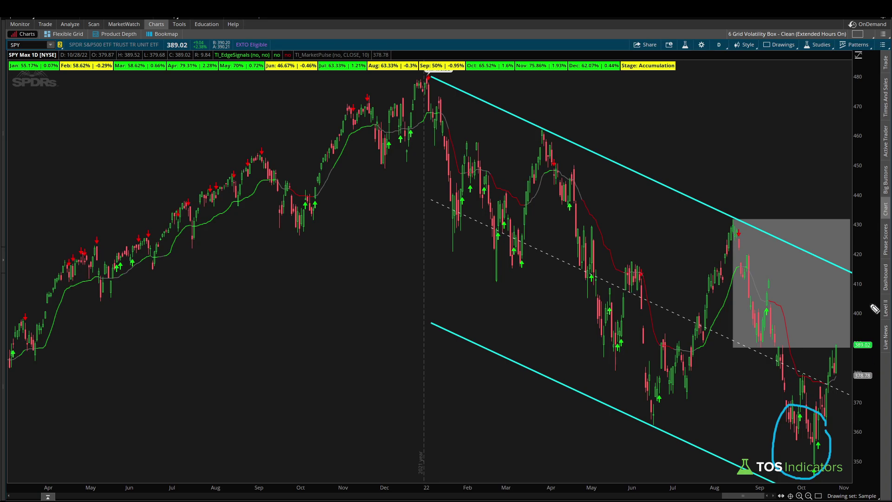
key(Escape)
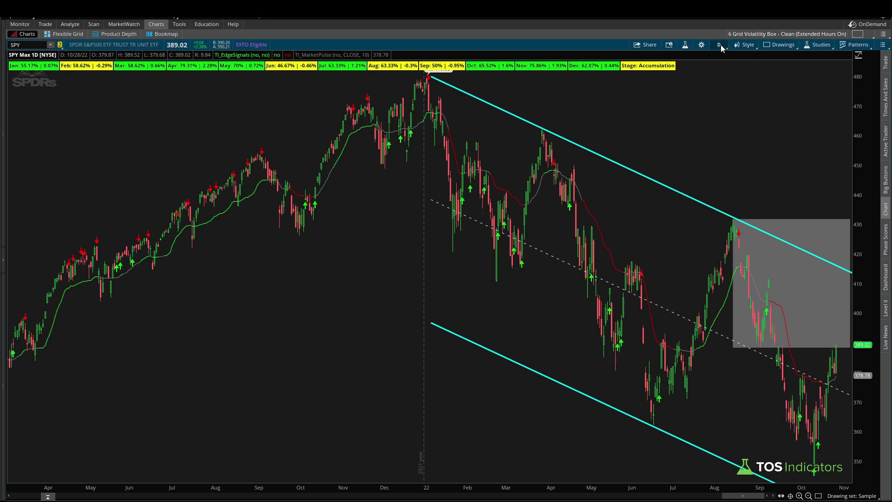
click(721, 44)
click(713, 180)
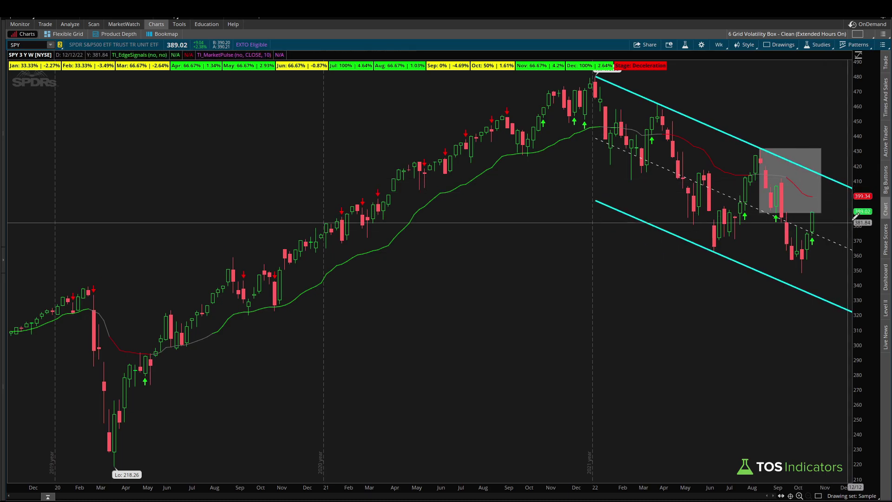
Step: Switch to the Brave window showing the tosindicators.com Seasonal Analysis download page
mouse_move(808, 228)
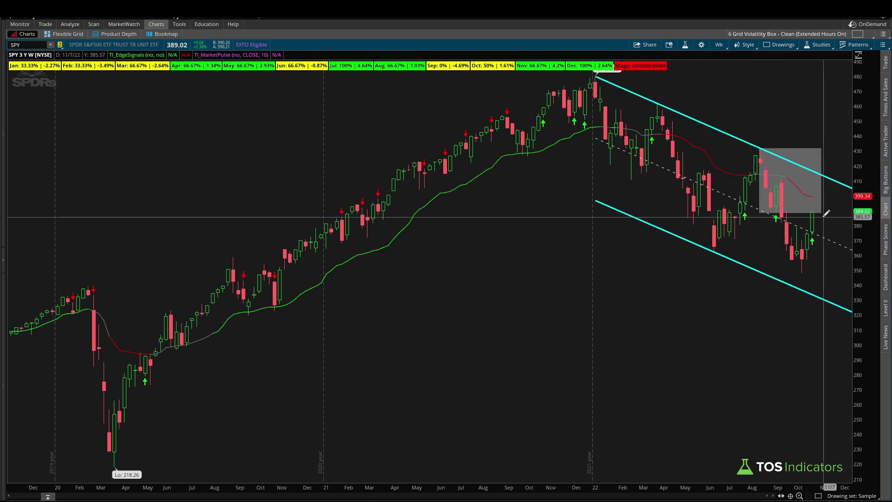
mouse_move(814, 193)
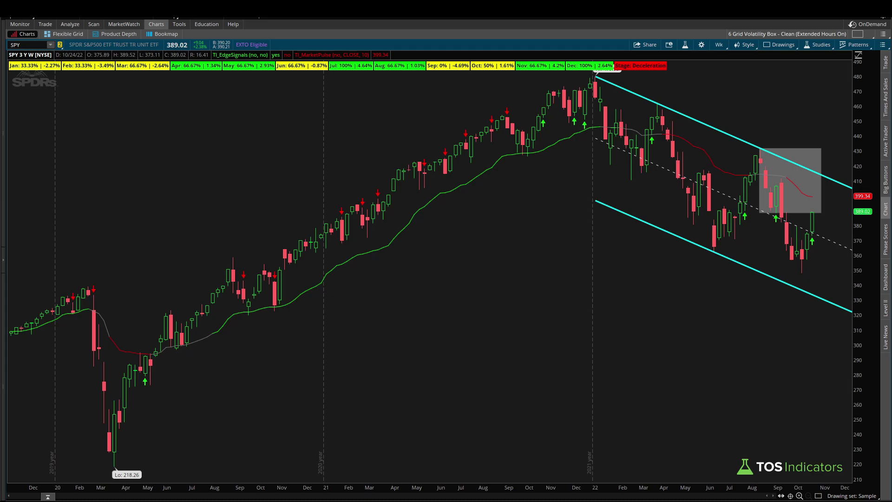
key(alt+Tab)
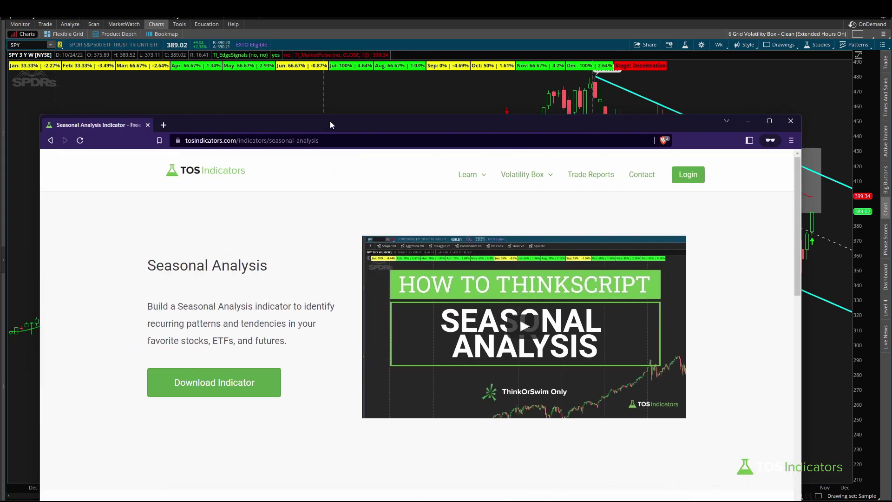